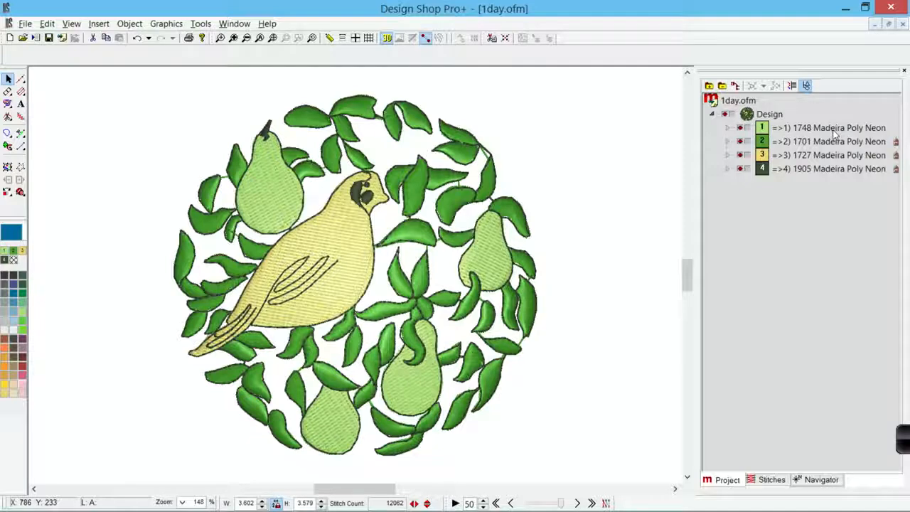
Open the color settings of the first color block, the pears, and switch the color chart to Madeira Frosted Matt.
{"action": "left_click", "coordinate": [788, 128]}
{"action": "right_click", "coordinate": [788, 128]}
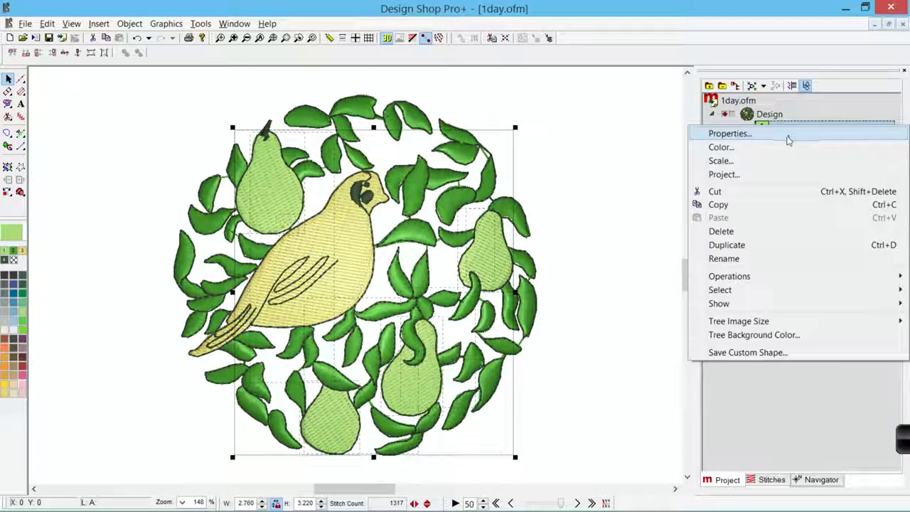
{"action": "left_click", "coordinate": [787, 147]}
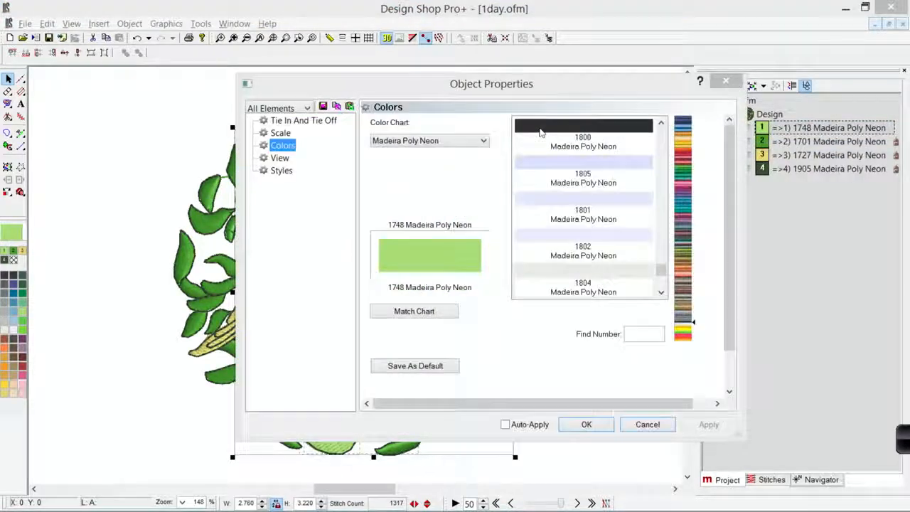
{"action": "left_click", "coordinate": [483, 141]}
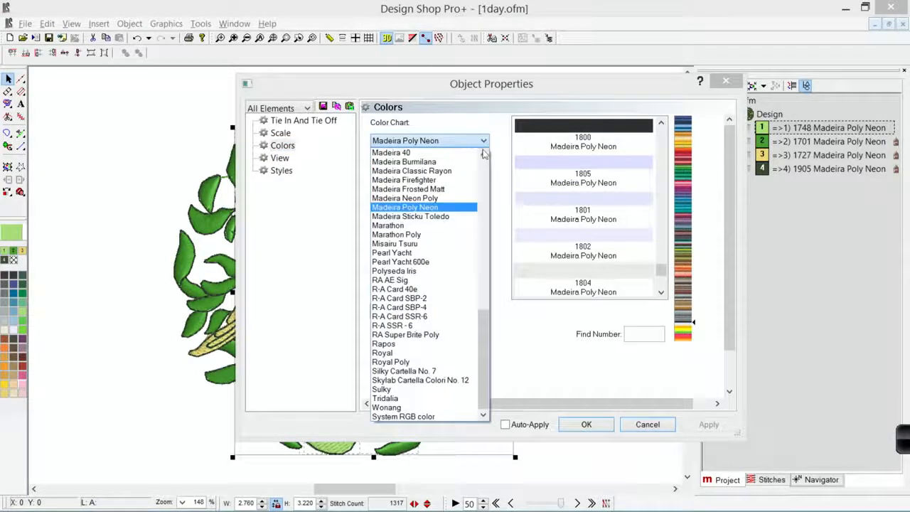
{"action": "left_click", "coordinate": [453, 191]}
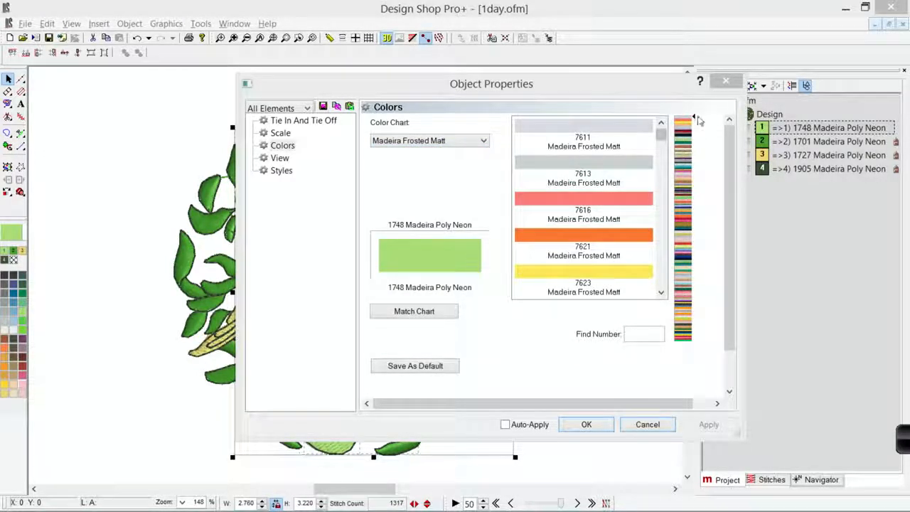
Find thread number 7648 in the chart and apply it to the pear color block.
{"action": "mouse_move", "coordinate": [695, 117]}
{"action": "left_mouse_down"}
{"action": "mouse_move", "coordinate": [693, 290]}
{"action": "mouse_move", "coordinate": [695, 143]}
{"action": "mouse_move", "coordinate": [693, 282]}
{"action": "left_mouse_up"}
{"action": "left_click", "coordinate": [647, 332]}
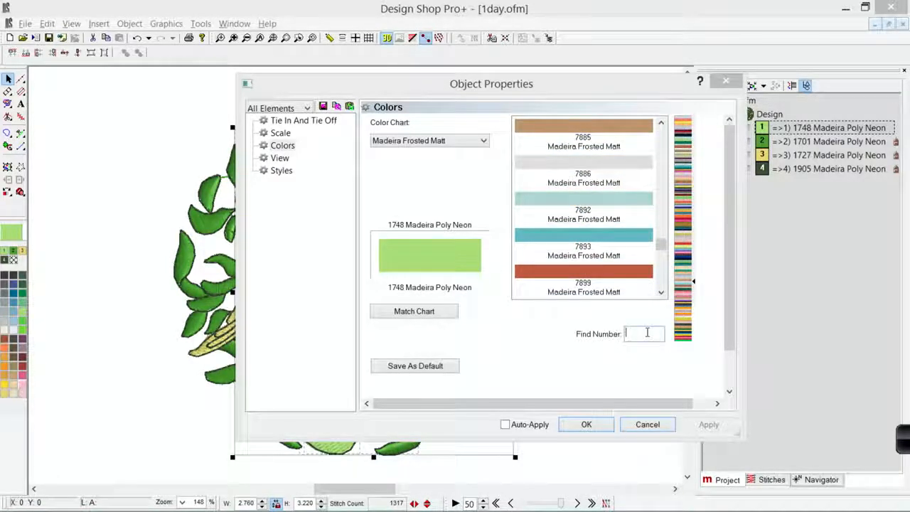
{"action": "type", "text": "76"}
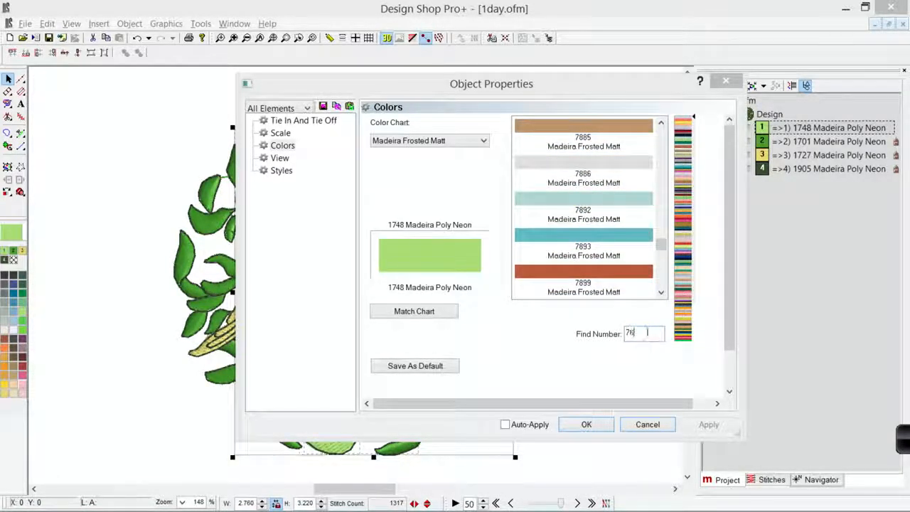
{"action": "type", "text": "48"}
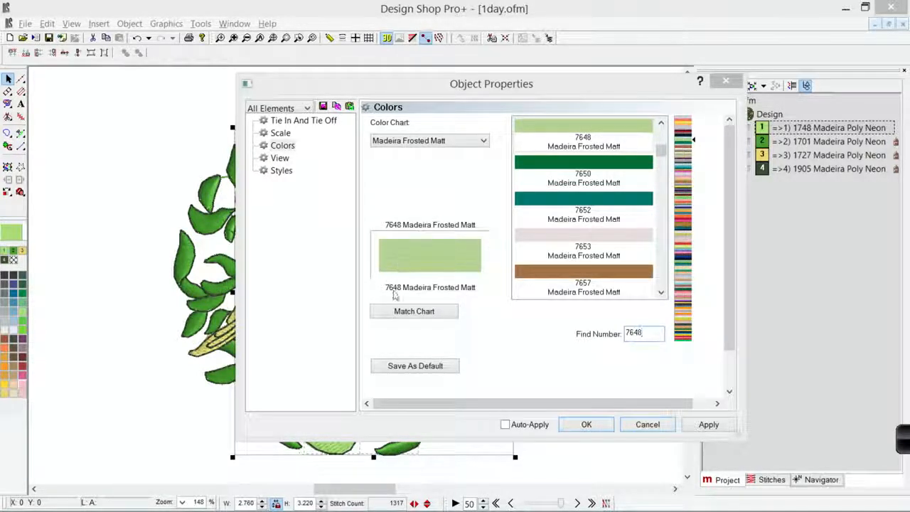
{"action": "left_click", "coordinate": [715, 425]}
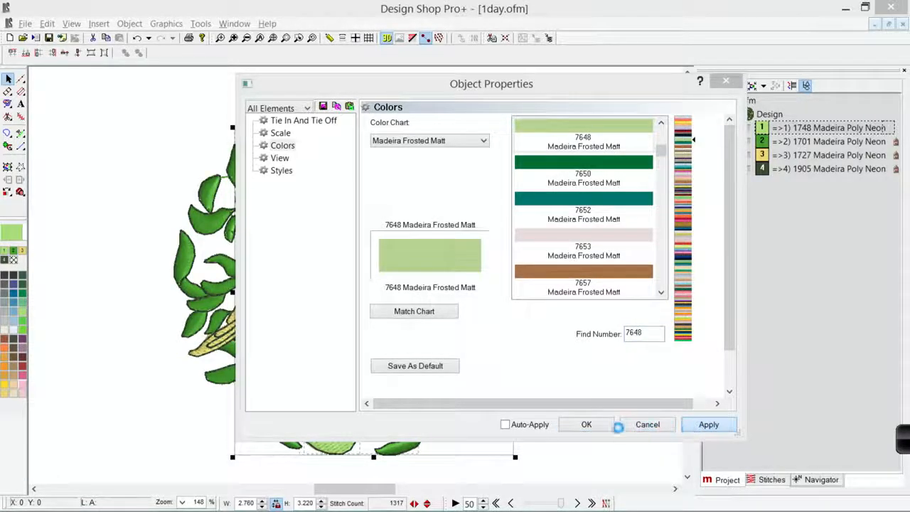
{"action": "left_click", "coordinate": [587, 425]}
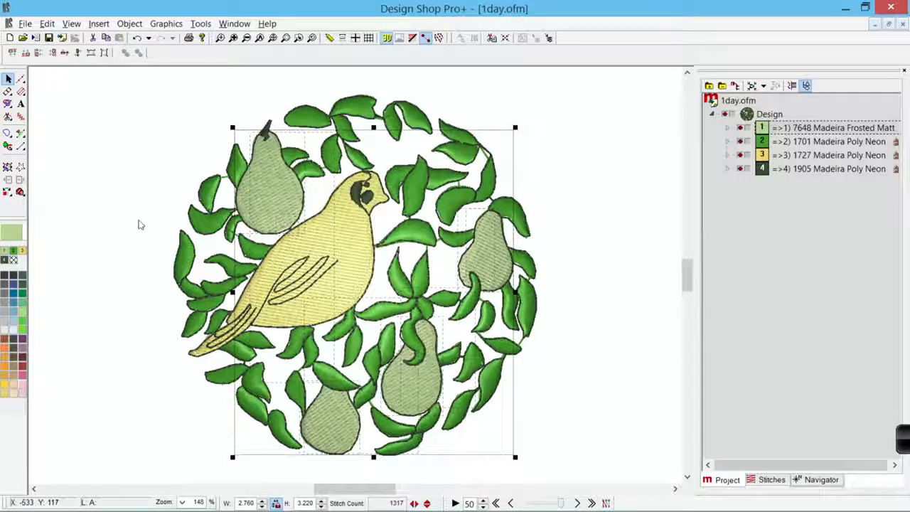
{"action": "left_click", "coordinate": [177, 209]}
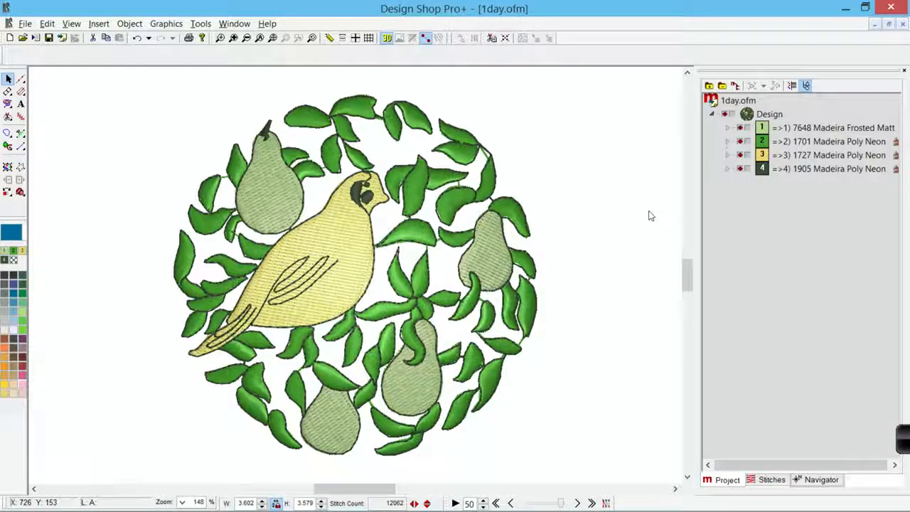
Try recoloring the pear color block with the purple 1719 Madeira Poly Neon, and undo that change.
{"action": "left_click", "coordinate": [802, 135]}
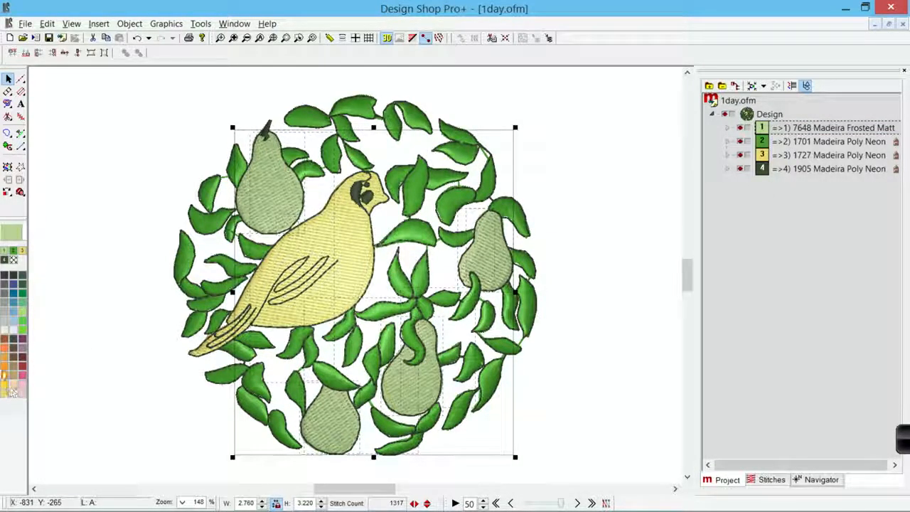
{"action": "left_click", "coordinate": [22, 340]}
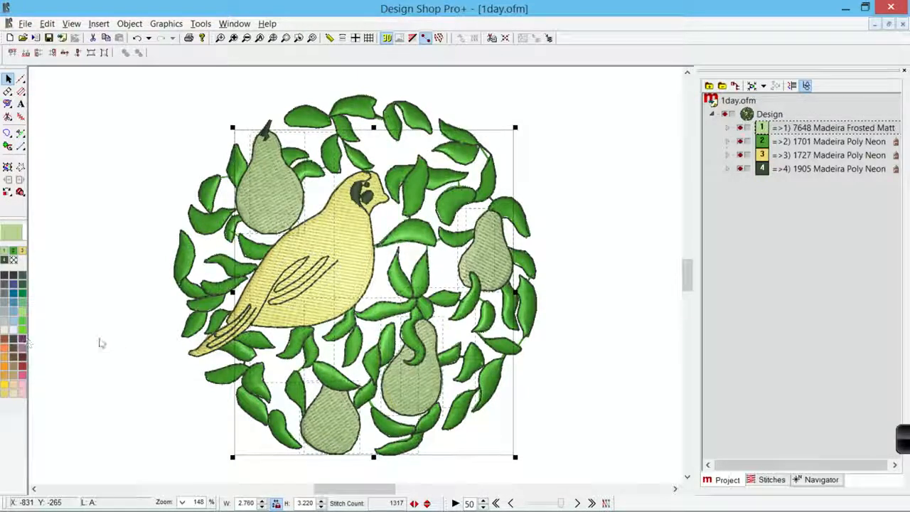
{"action": "left_click", "coordinate": [183, 373]}
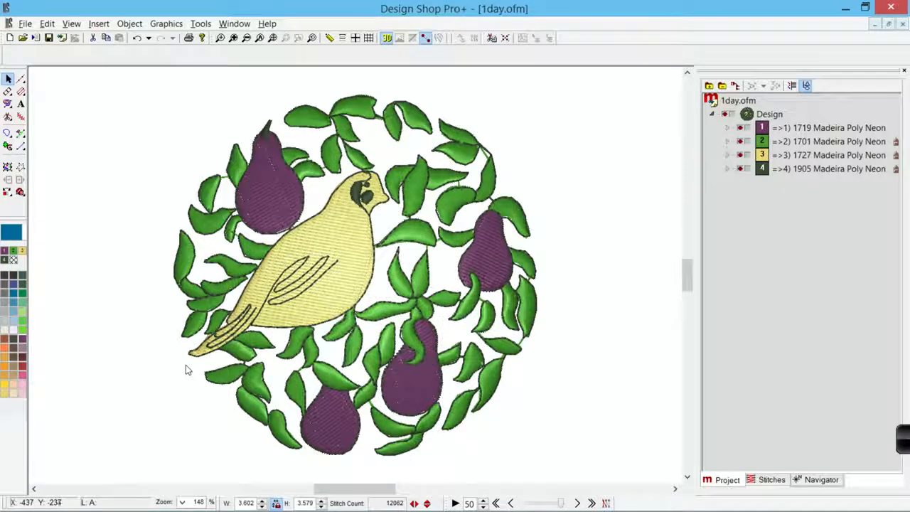
{"action": "key", "text": "ctrl+z"}
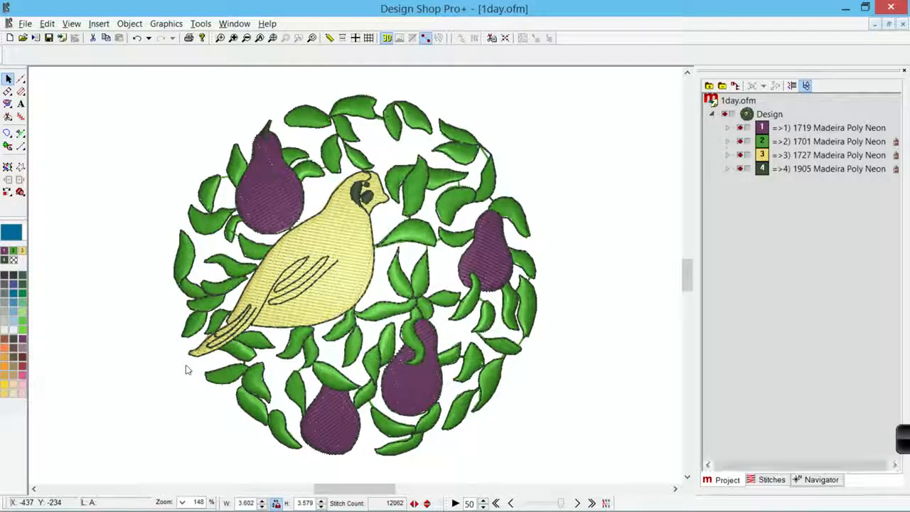
{"action": "left_click", "coordinate": [641, 142]}
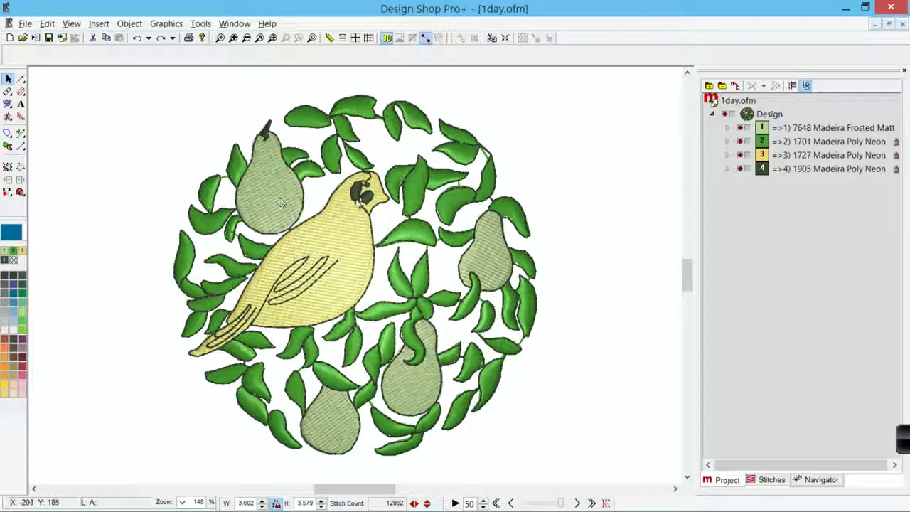
Recolor only elements 6 to 9 of the pear color block with the red 1821 Madeira Poly Neon.
{"action": "left_click", "coordinate": [726, 129]}
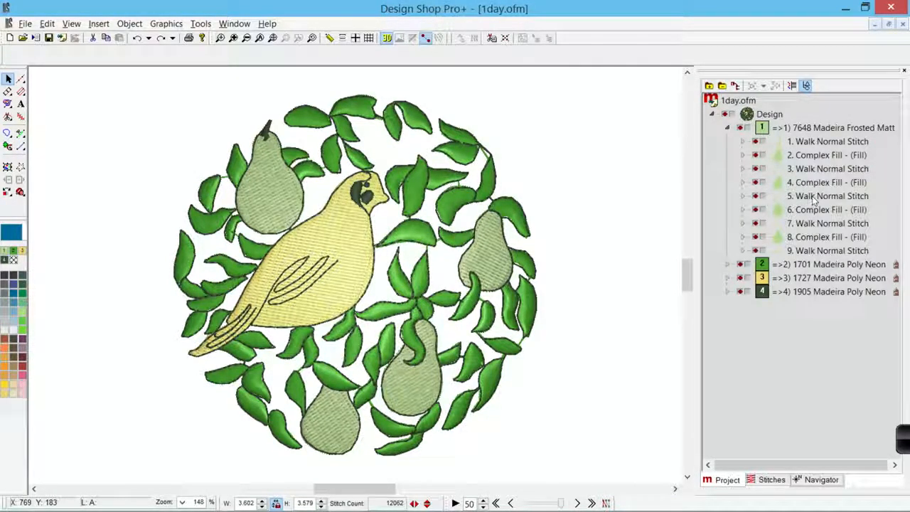
{"action": "left_click", "coordinate": [817, 210]}
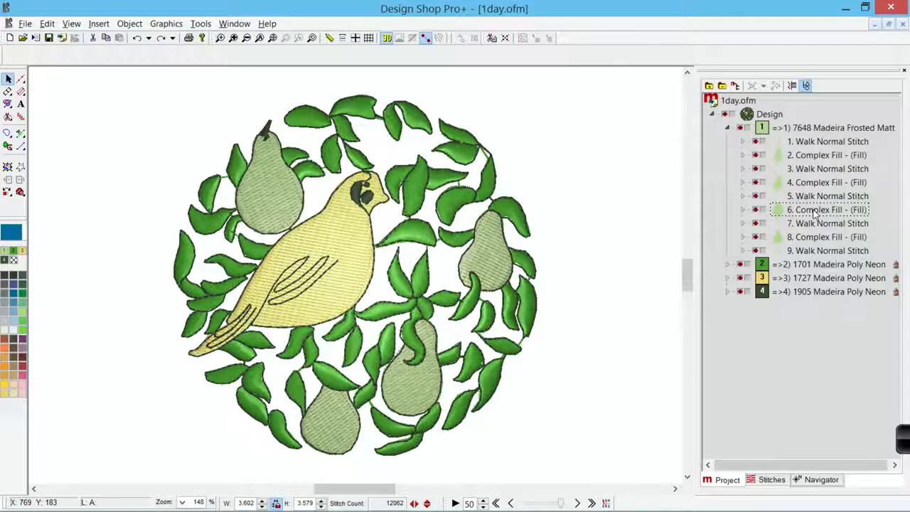
{"action": "left_click", "coordinate": [818, 253], "text": "shift"}
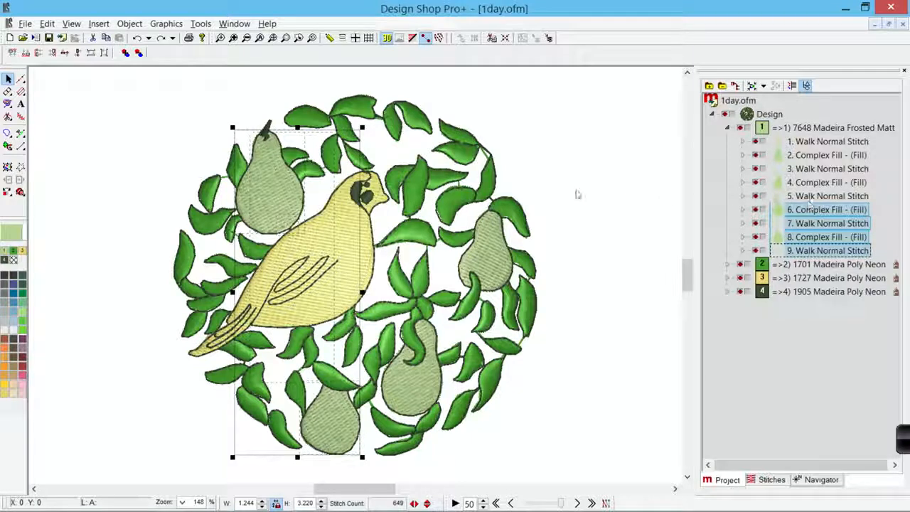
{"action": "left_click", "coordinate": [23, 367]}
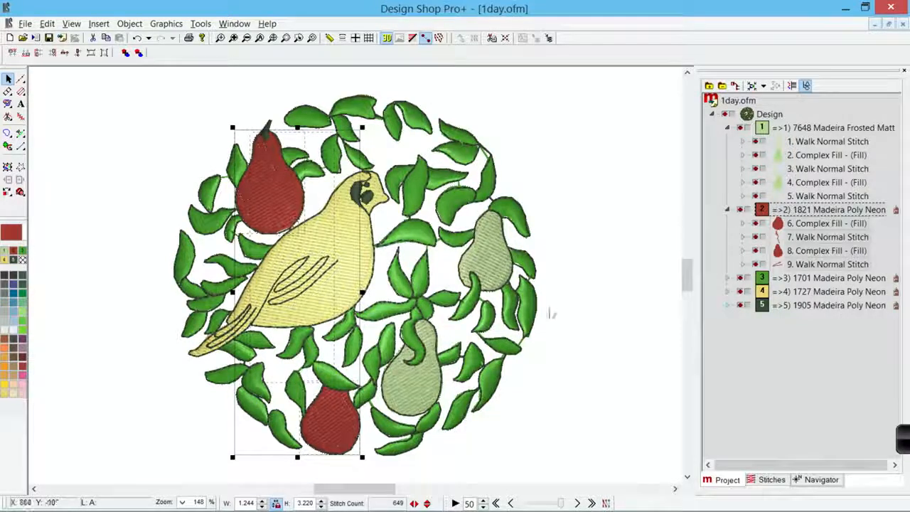
Collapse the two pear color blocks and move the red 1821 block behind the 1701 green leaf block in the stitching order.
{"action": "left_click", "coordinate": [728, 210]}
{"action": "left_click", "coordinate": [727, 127]}
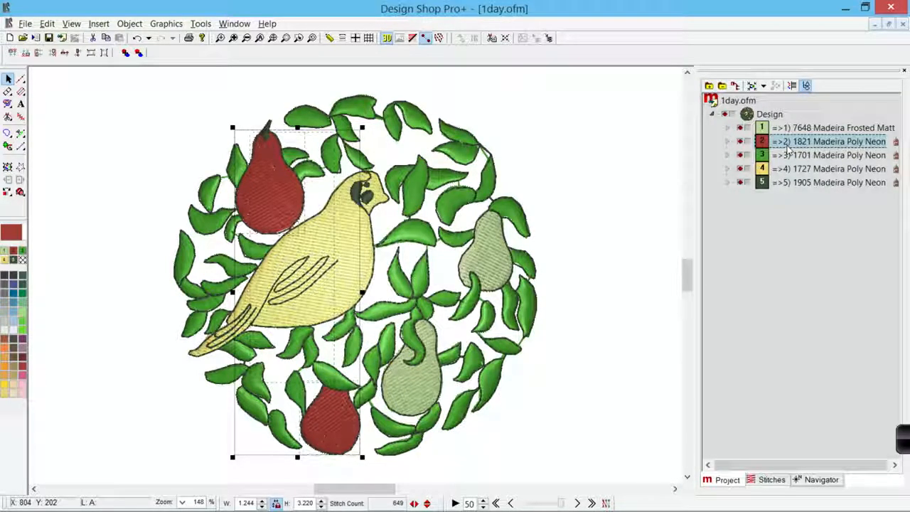
{"action": "mouse_move", "coordinate": [802, 147]}
{"action": "left_mouse_down"}
{"action": "mouse_move", "coordinate": [810, 160]}
{"action": "mouse_move", "coordinate": [804, 157]}
{"action": "left_mouse_up"}
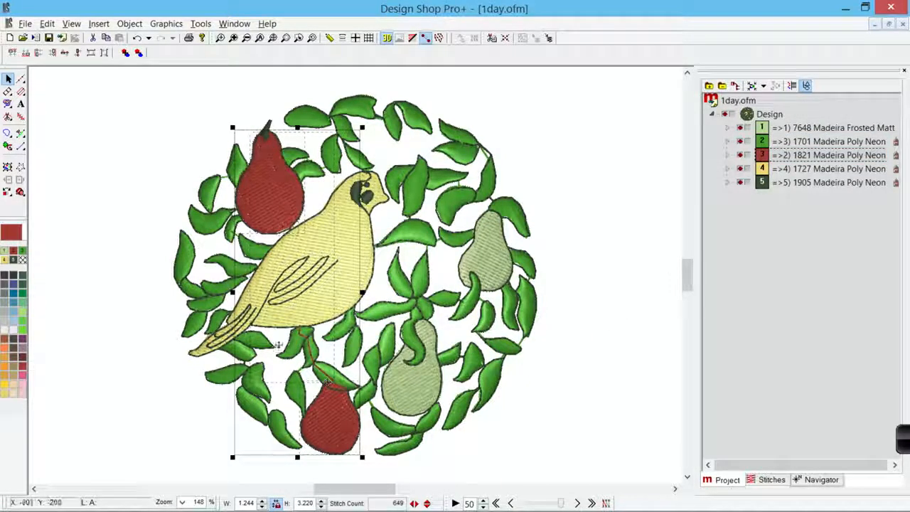
{"action": "left_click", "coordinate": [600, 158]}
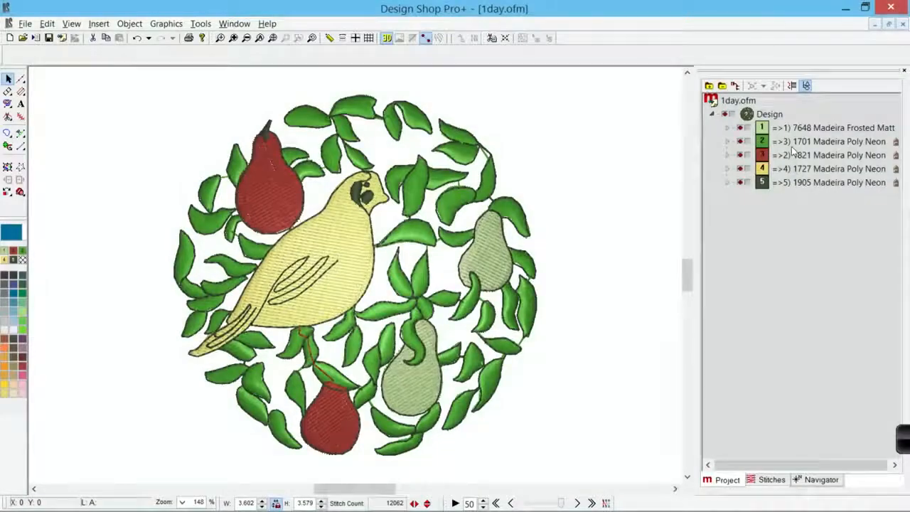
Recolor the red block with the design's existing 7648 Madeira Frosted Matt color.
{"action": "left_click", "coordinate": [806, 155]}
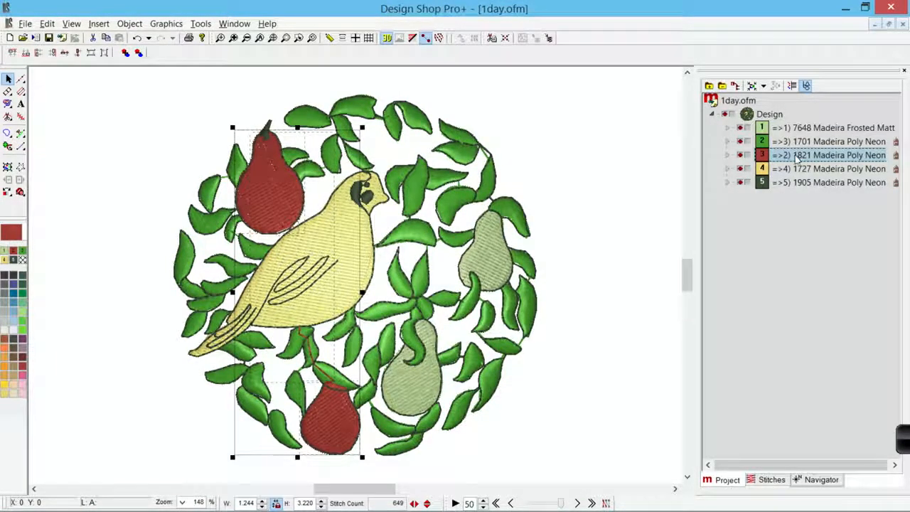
{"action": "left_click", "coordinate": [20, 259]}
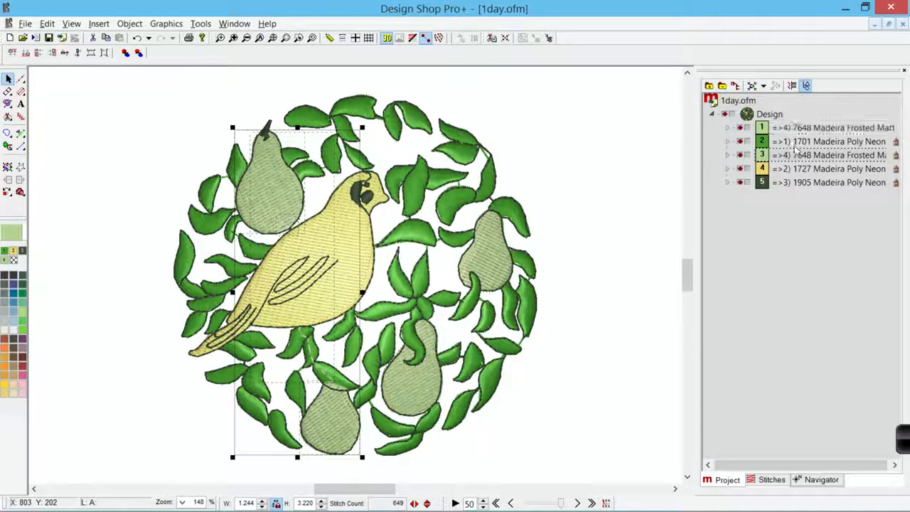
{"action": "left_click", "coordinate": [576, 180]}
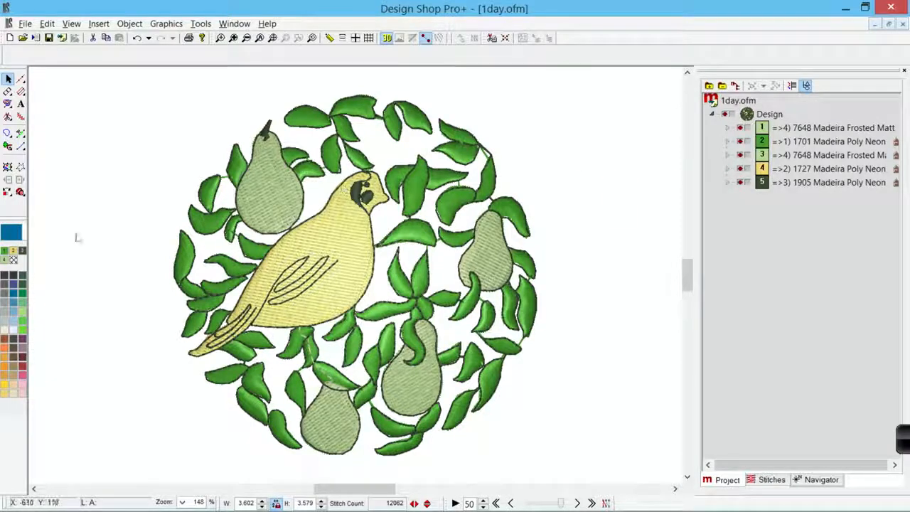
Edit the 7648 color in the design palette, replacing it with 1748 Madeira Poly Neon.
{"action": "right_click", "coordinate": [5, 266]}
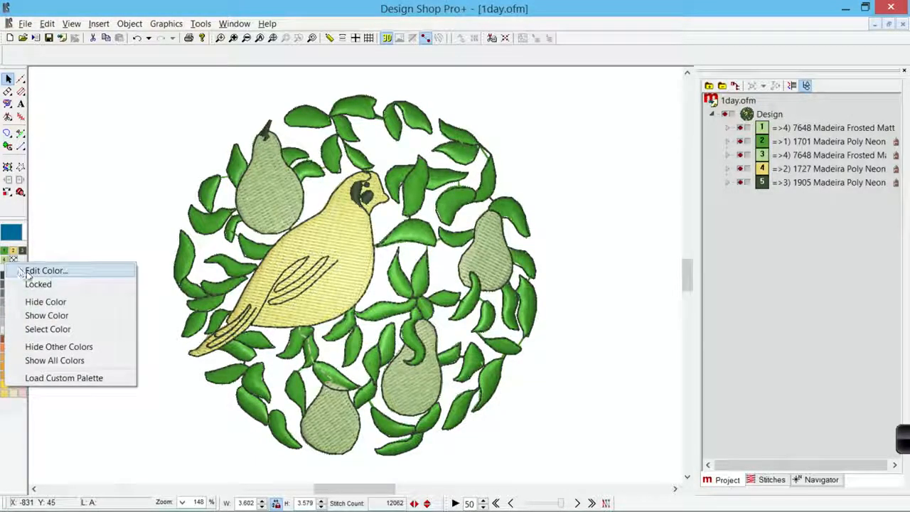
{"action": "left_click", "coordinate": [30, 272]}
{"action": "left_click_drag", "start_coordinate": [586, 88], "coordinate": [590, 96]}
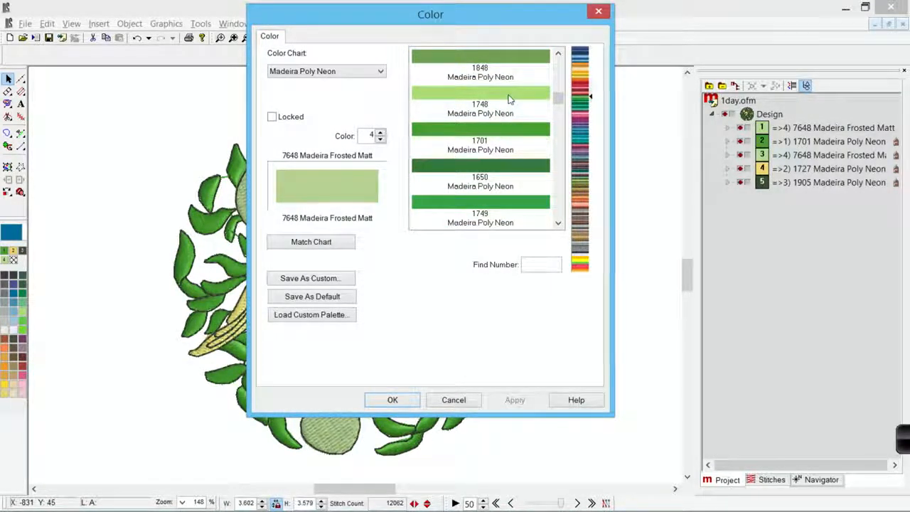
{"action": "left_click", "coordinate": [510, 102]}
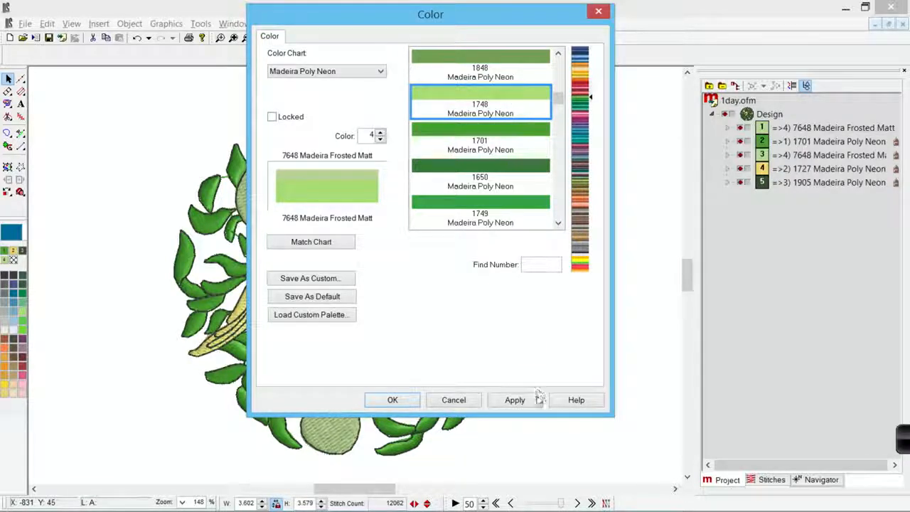
{"action": "left_click", "coordinate": [533, 403]}
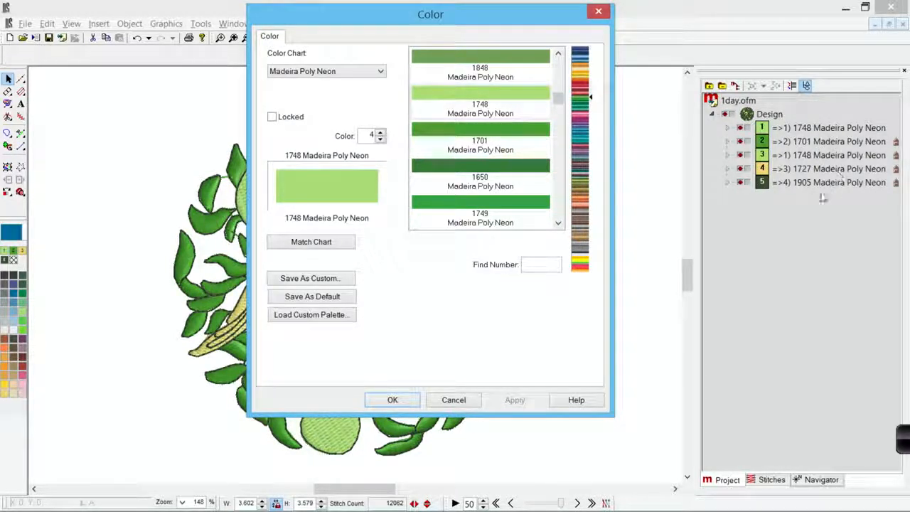
{"action": "left_click", "coordinate": [399, 403]}
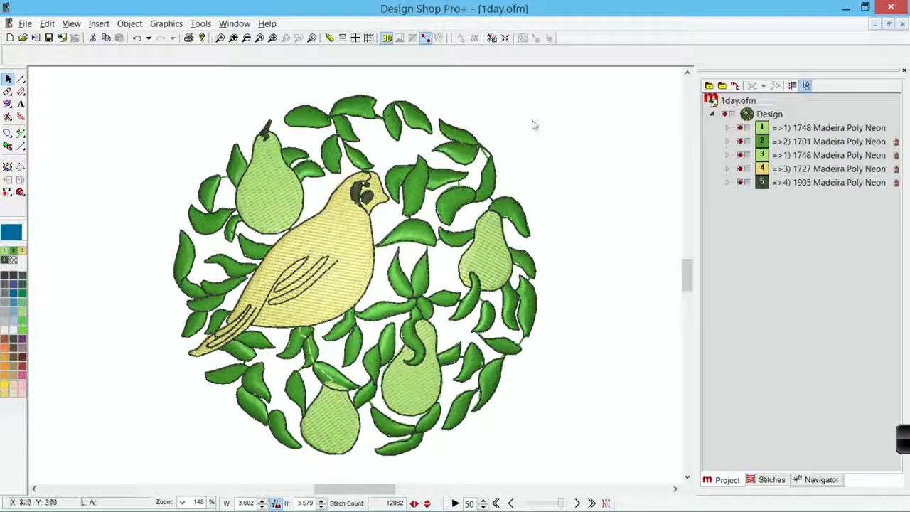
Move the second 1748 block directly behind the first one and merge the two into a single color block.
{"action": "left_click", "coordinate": [812, 155]}
{"action": "left_click_drag", "start_coordinate": [812, 155], "coordinate": [815, 136]}
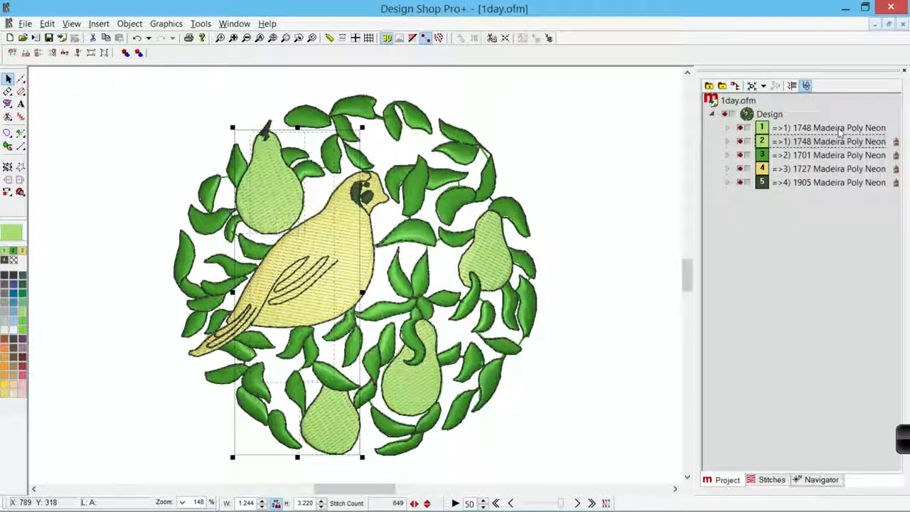
{"action": "left_click", "coordinate": [897, 145]}
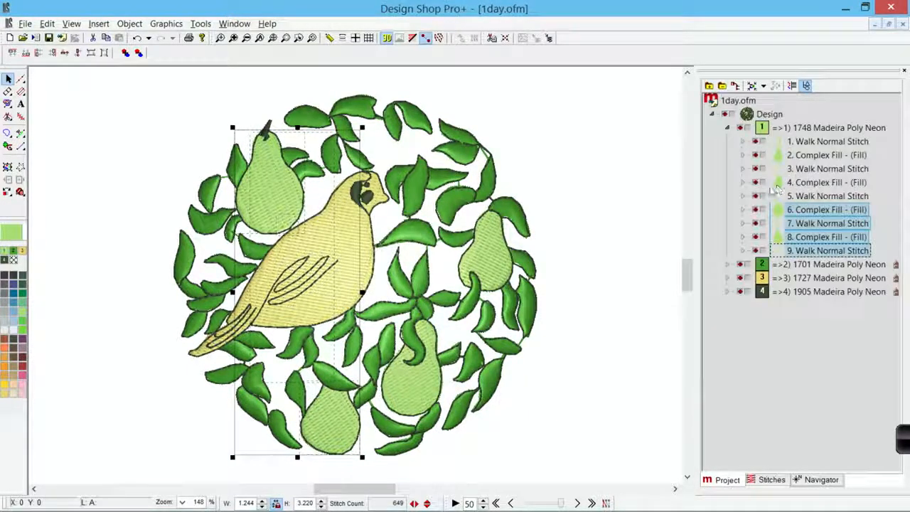
{"action": "left_click", "coordinate": [597, 148]}
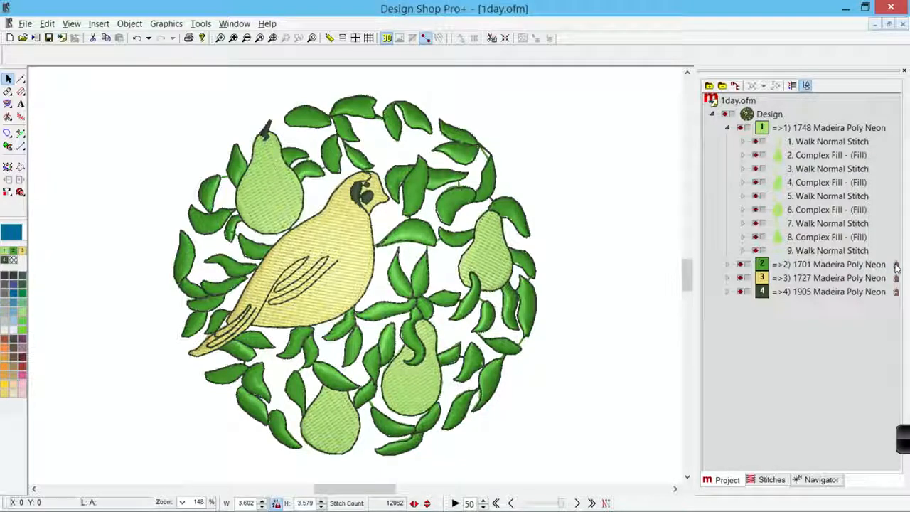
Try merging the 1701 leaf block into the 1748 pear block, and undo the merge.
{"action": "key", "text": "ctrl+z"}
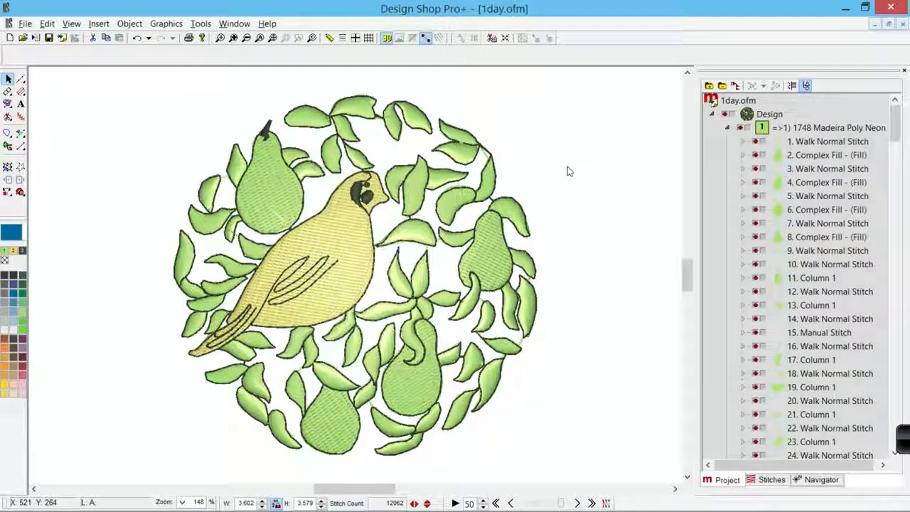
{"action": "key", "text": "ctrl+z"}
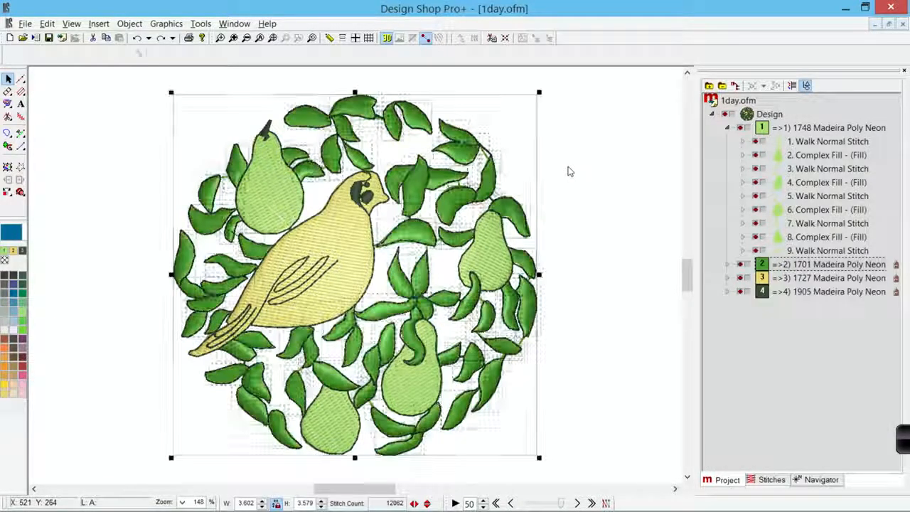
Undo the merge of the two 1748 Madeira Poly Neon blocks and collapse the first block in the project tree.
{"action": "left_click", "coordinate": [602, 166]}
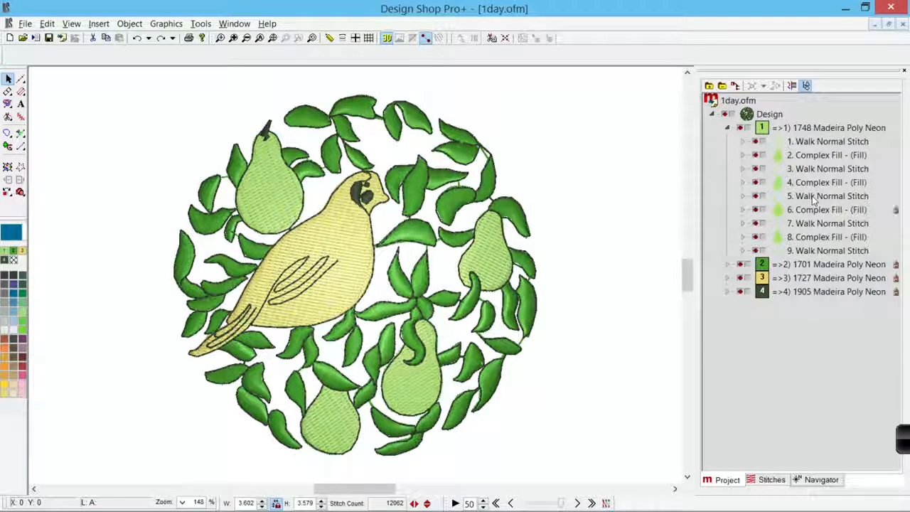
{"action": "key", "text": "ctrl+z"}
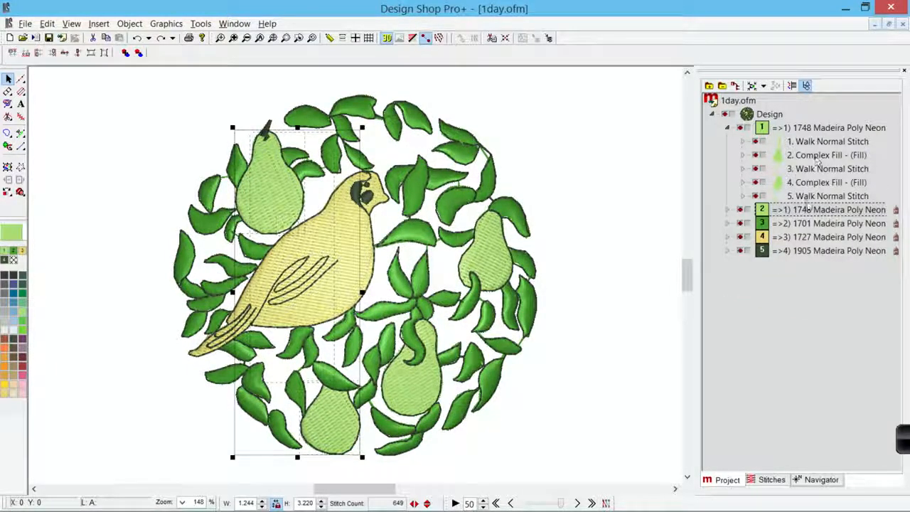
{"action": "left_click", "coordinate": [727, 128]}
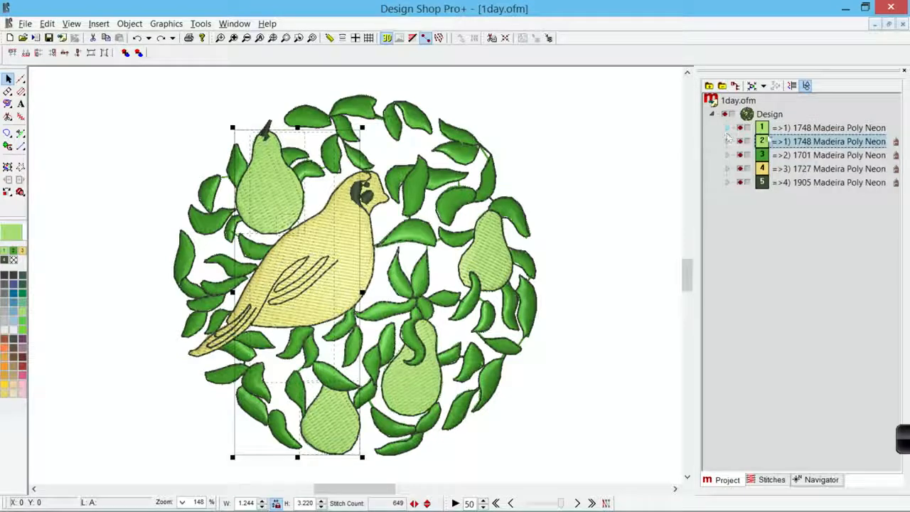
Split elements 8 and 9 out of the second 1748 block by reapplying the 1748 color, and collapse the resulting blocks.
{"action": "left_click", "coordinate": [727, 142]}
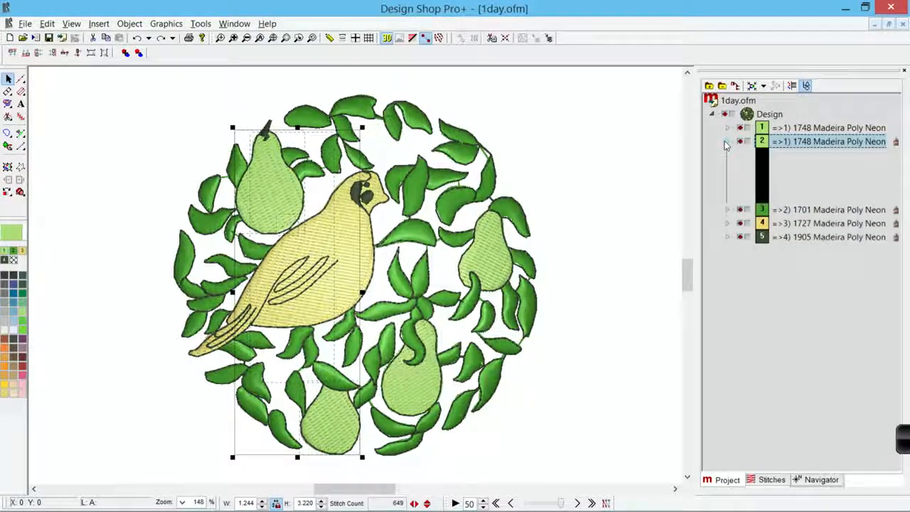
{"action": "left_click", "coordinate": [797, 183]}
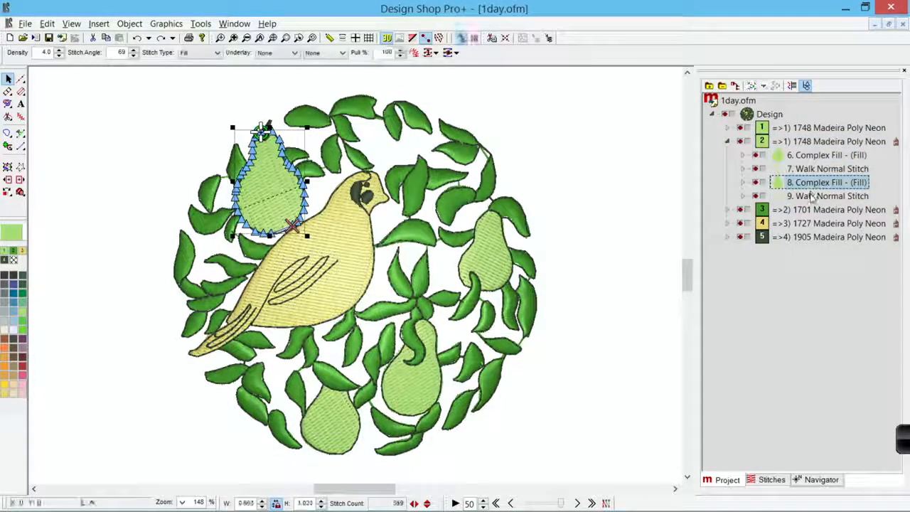
{"action": "left_click", "coordinate": [809, 196], "text": "ctrl"}
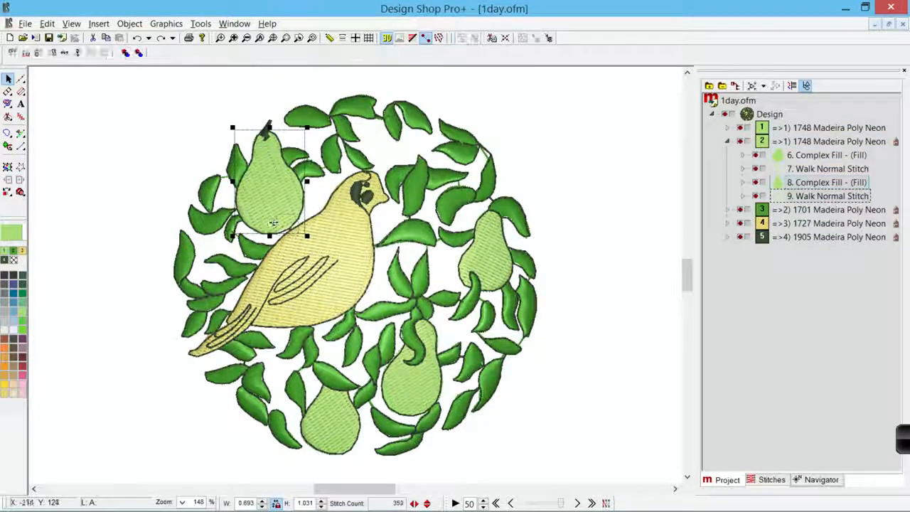
{"action": "left_click", "coordinate": [5, 253]}
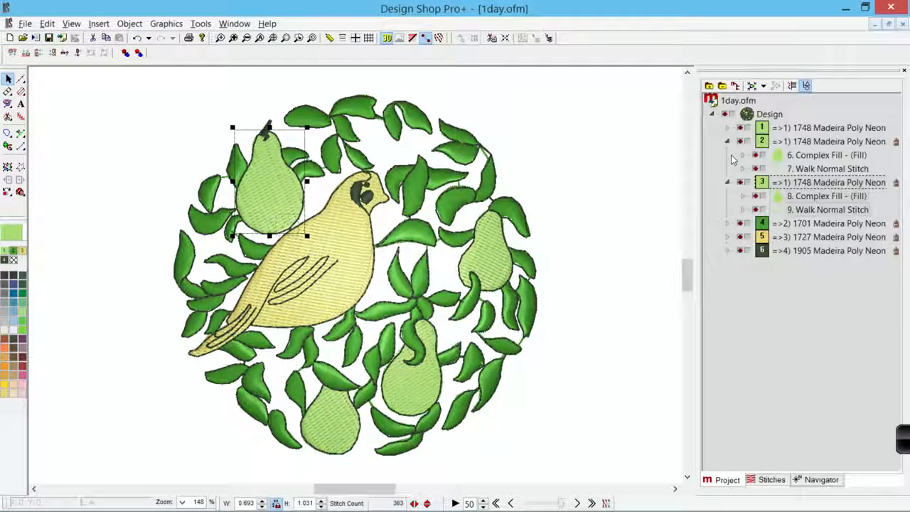
{"action": "left_click", "coordinate": [731, 142]}
{"action": "left_click", "coordinate": [729, 155]}
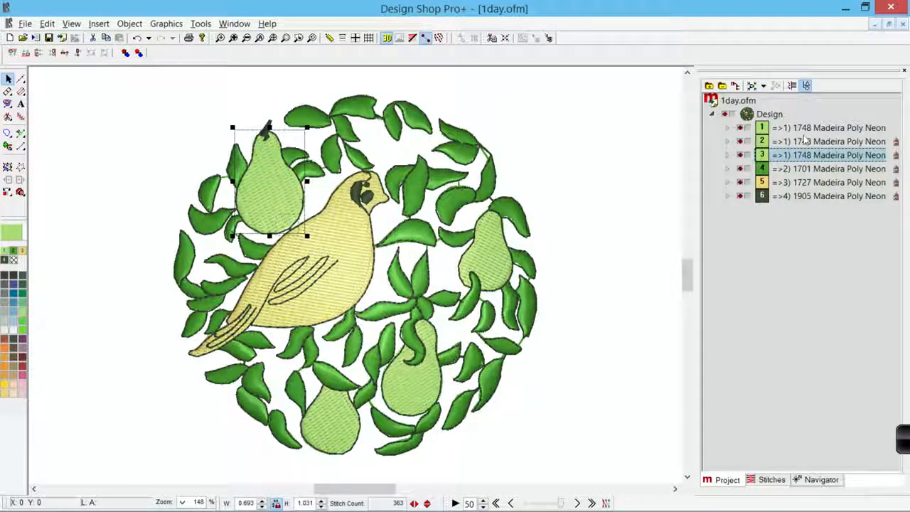
With nothing selected, merge all consecutive same-color blocks in the design, combining the three 1748 blocks into one.
{"action": "left_click", "coordinate": [643, 173]}
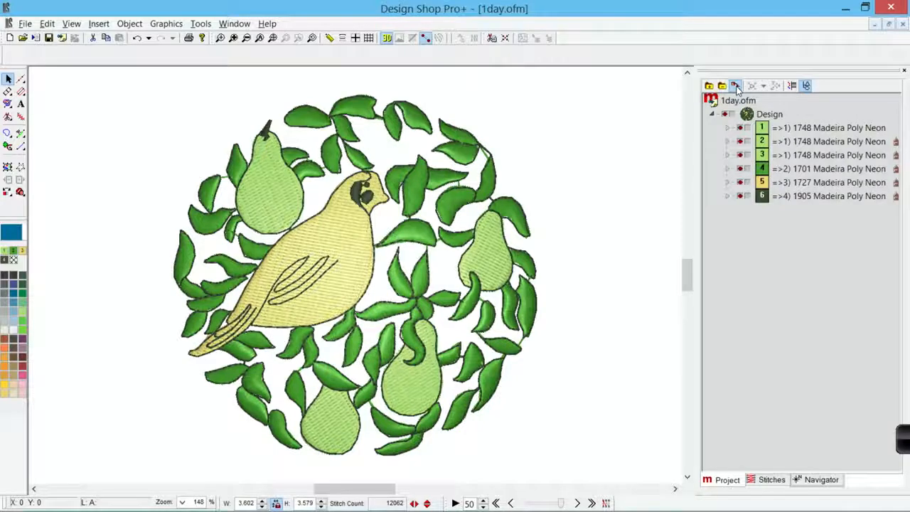
{"action": "left_click", "coordinate": [737, 86]}
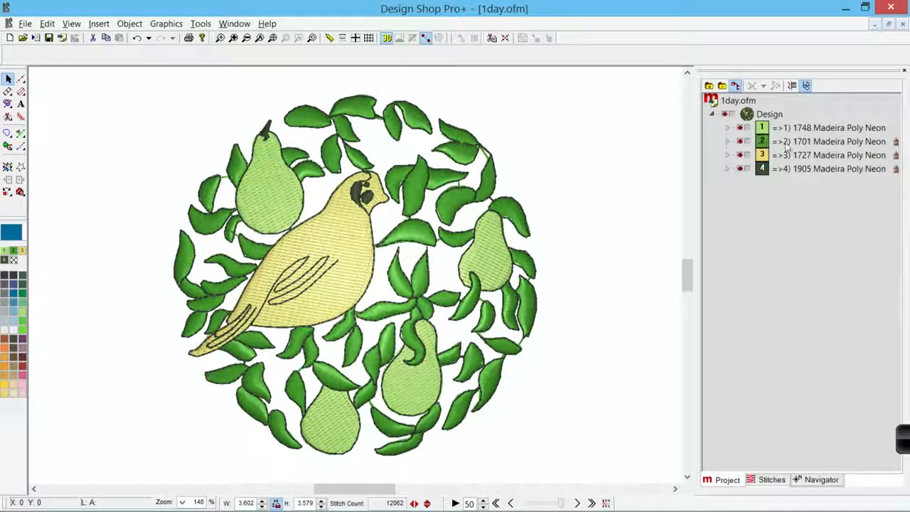